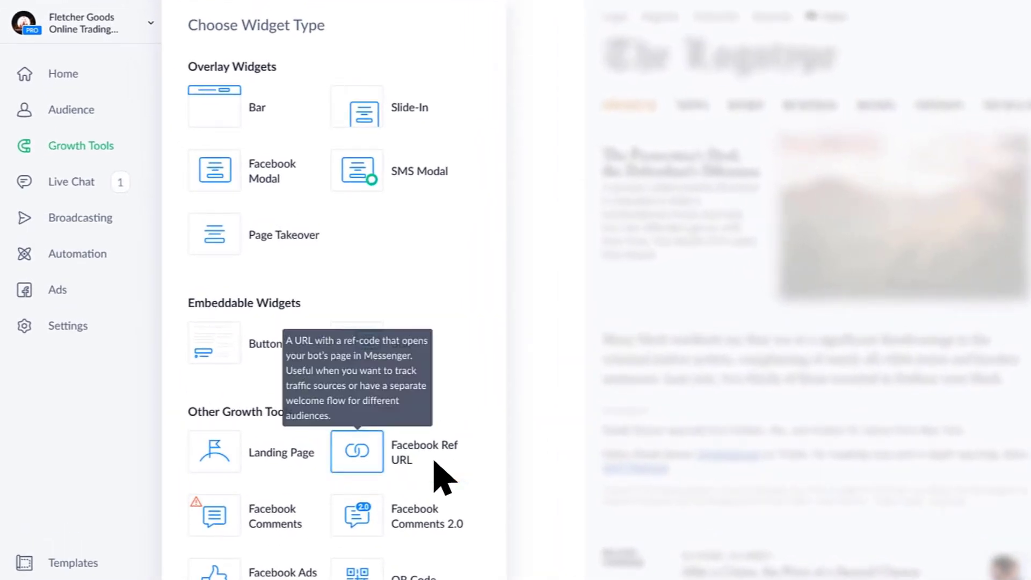
# - Create a Facebook Ref URL growth tool and view its Messenger ref URL setup
pyautogui.click(435, 462)
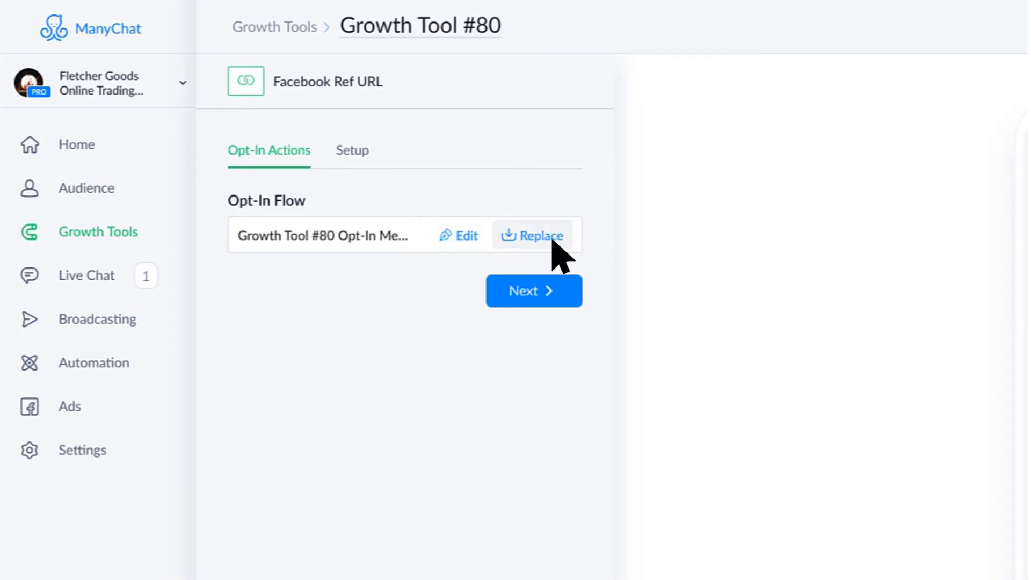
pyautogui.click(352, 154)
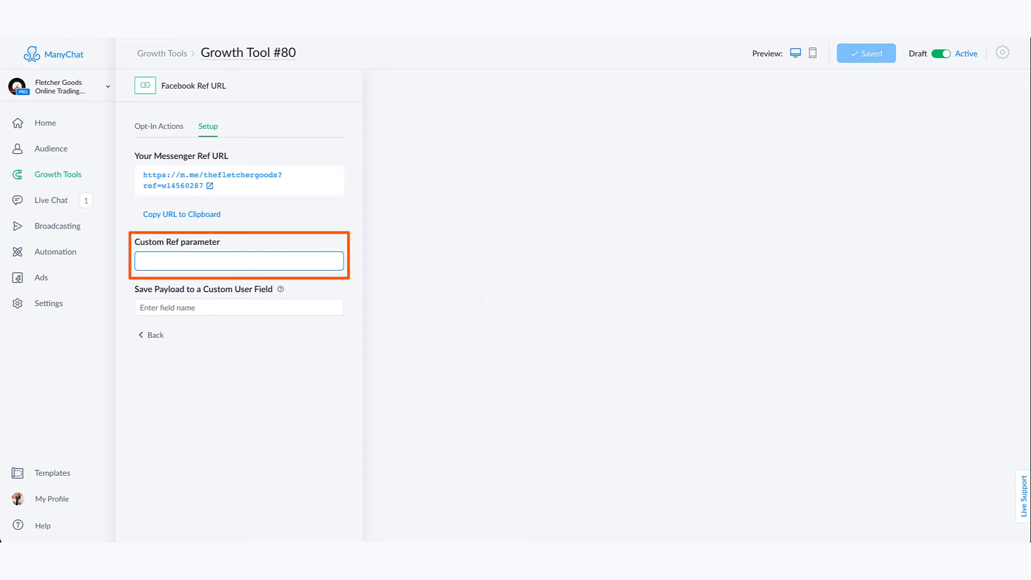
pyautogui.write('test-manychat-course')
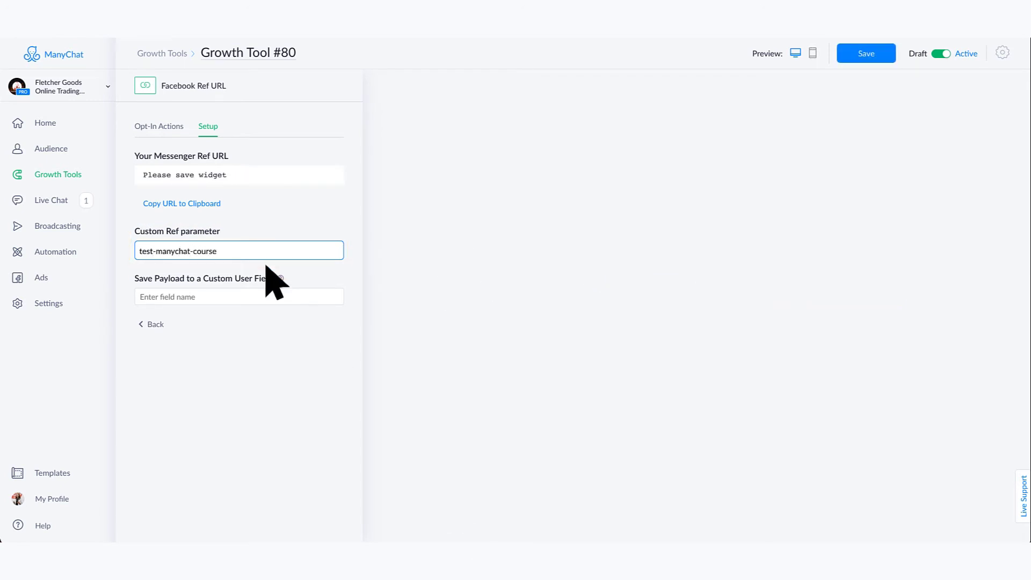
# - Save Growth Tool #80 with the custom ref test-manychat-course
pyautogui.click(877, 52)
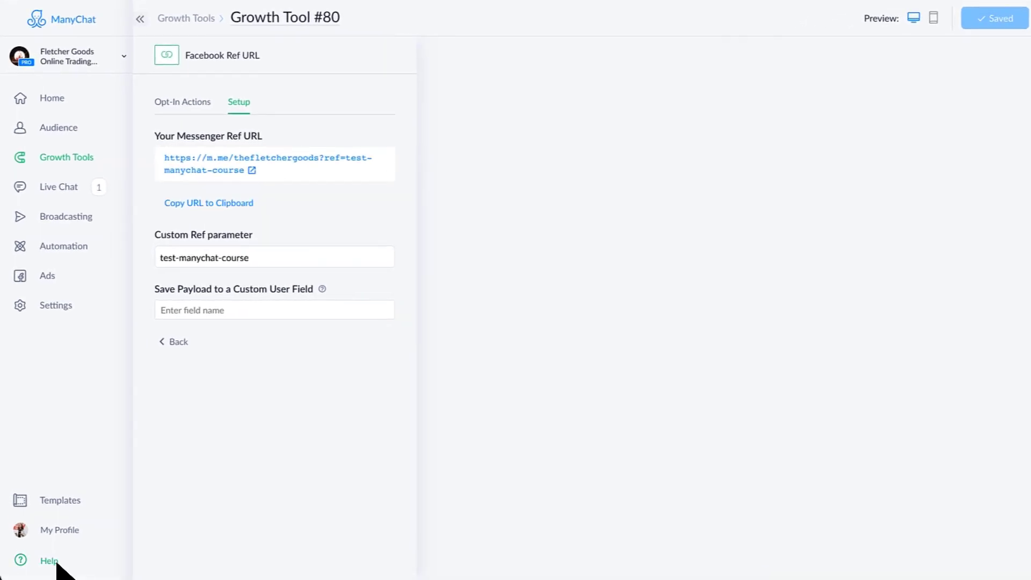
# - Glance at the Help menu, then view Growth Tool #80's opt-in actions
pyautogui.click(50, 561)
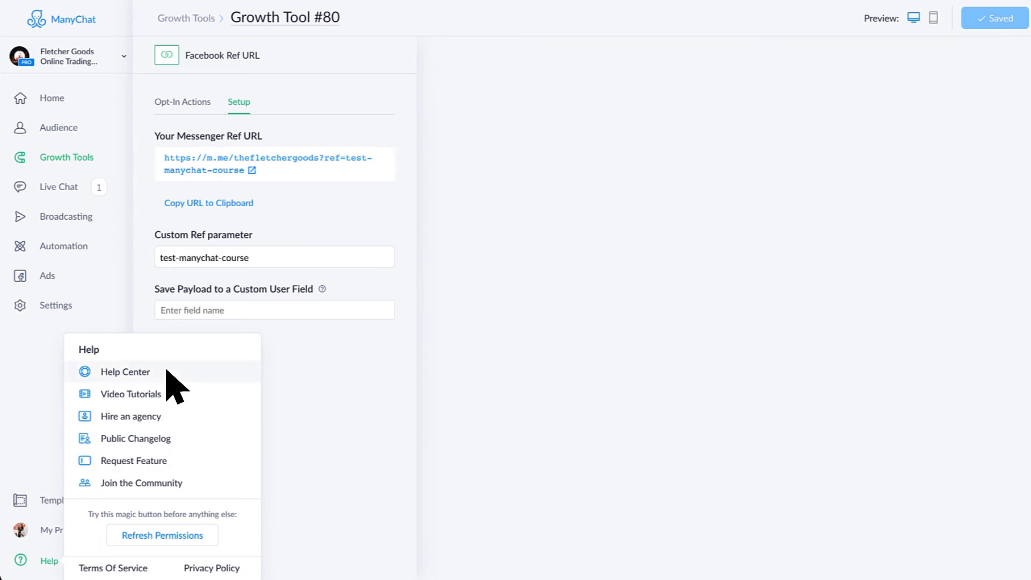
pyautogui.click(288, 312)
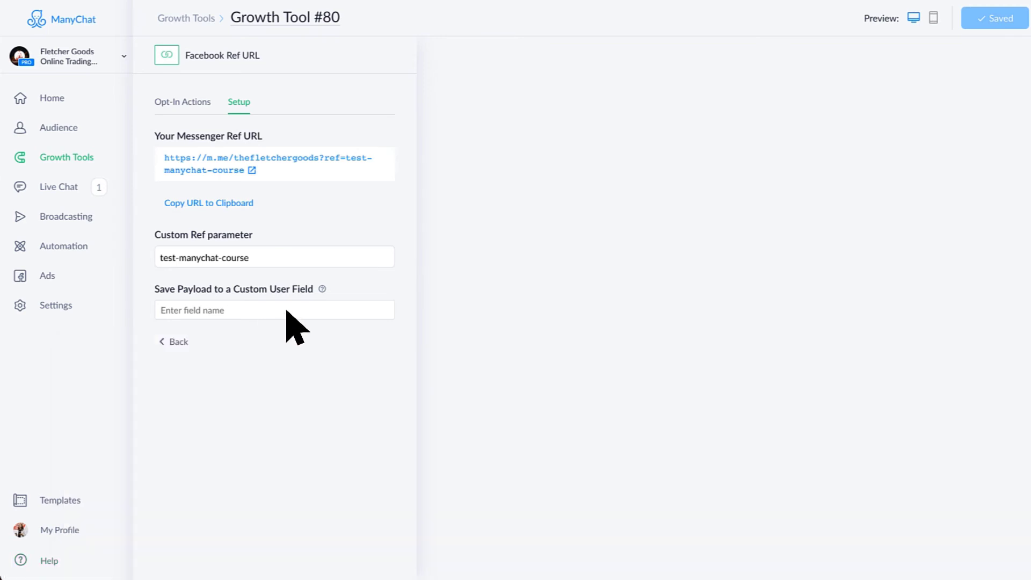
pyautogui.click(196, 108)
# - Review the Starting Step's ref URL trigger for test-manychat-course, then return to the canvas
pyautogui.click(312, 160)
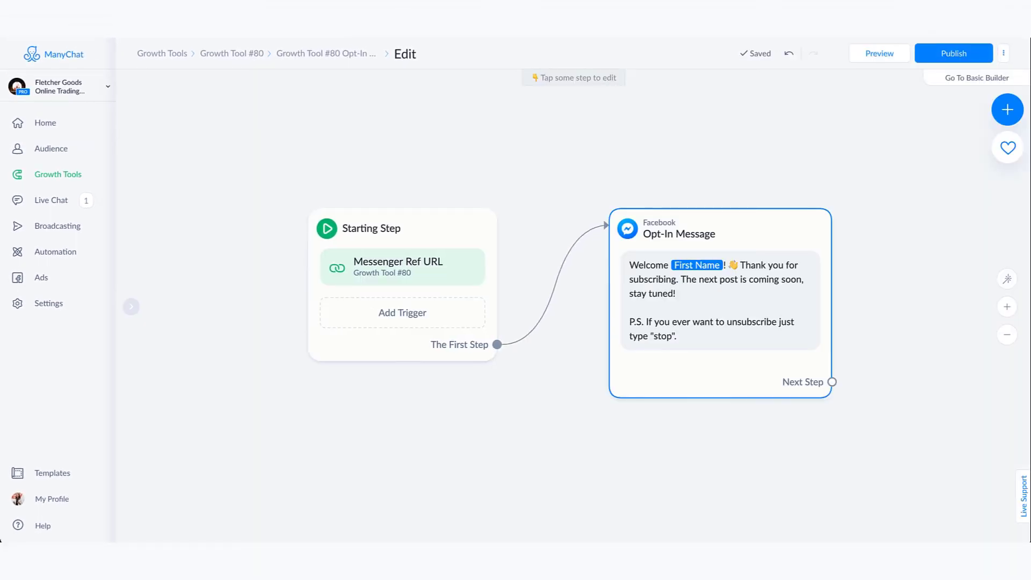
pyautogui.click(593, 286)
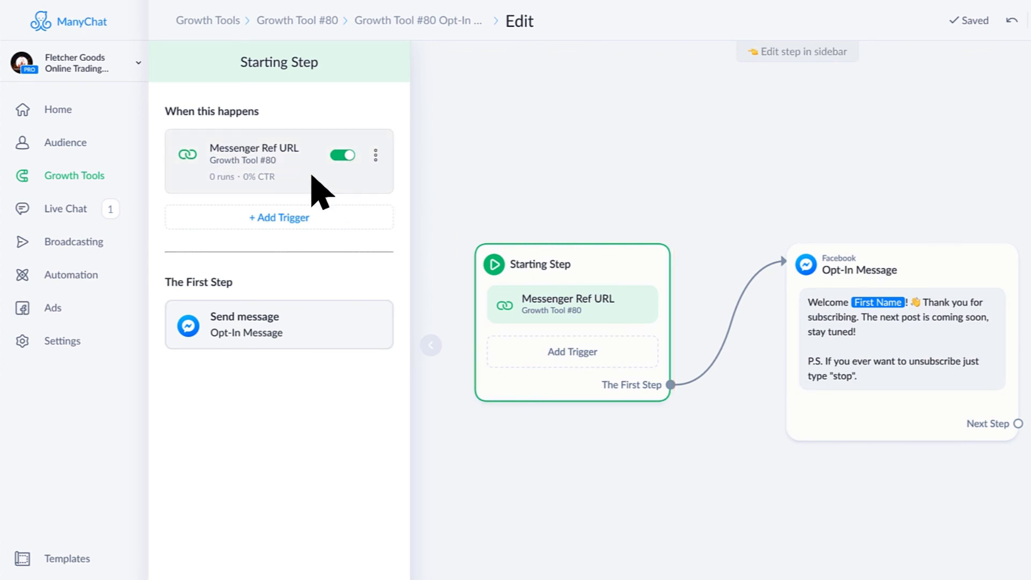
pyautogui.click(313, 179)
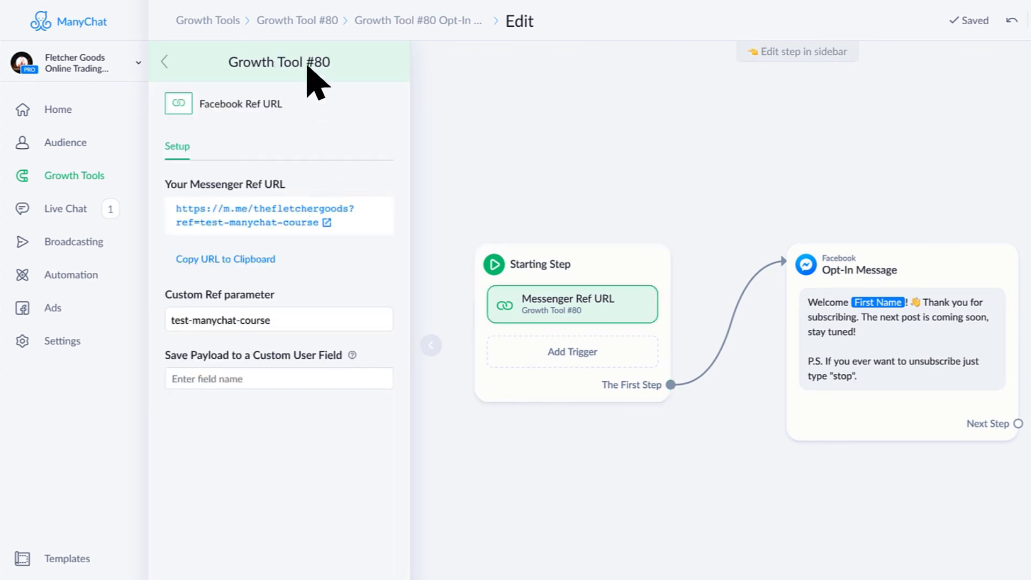
pyautogui.click(165, 62)
pyautogui.click(683, 455)
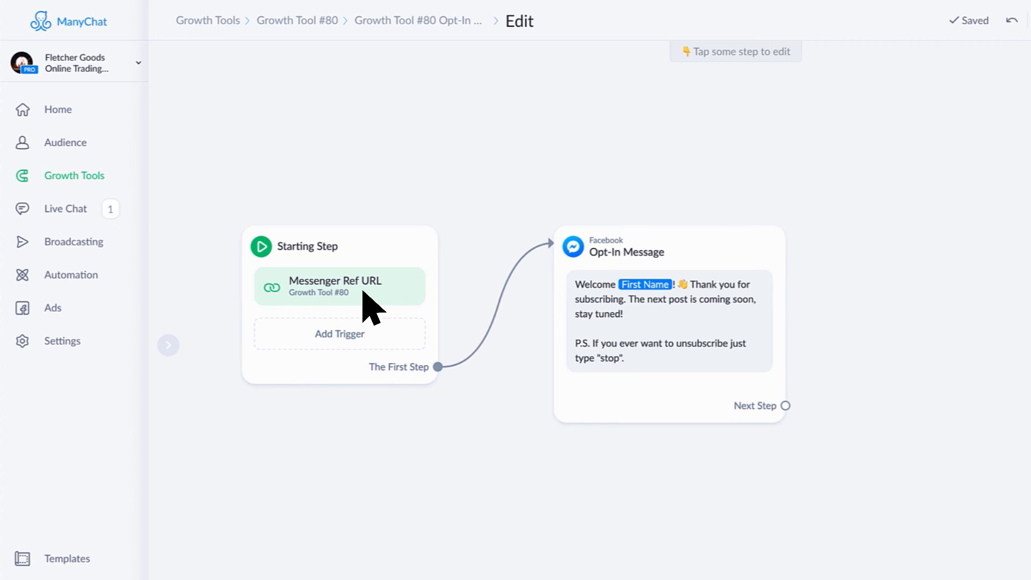
# - Open the Opt-In Message step showing the welcome text with First Name
pyautogui.click(754, 363)
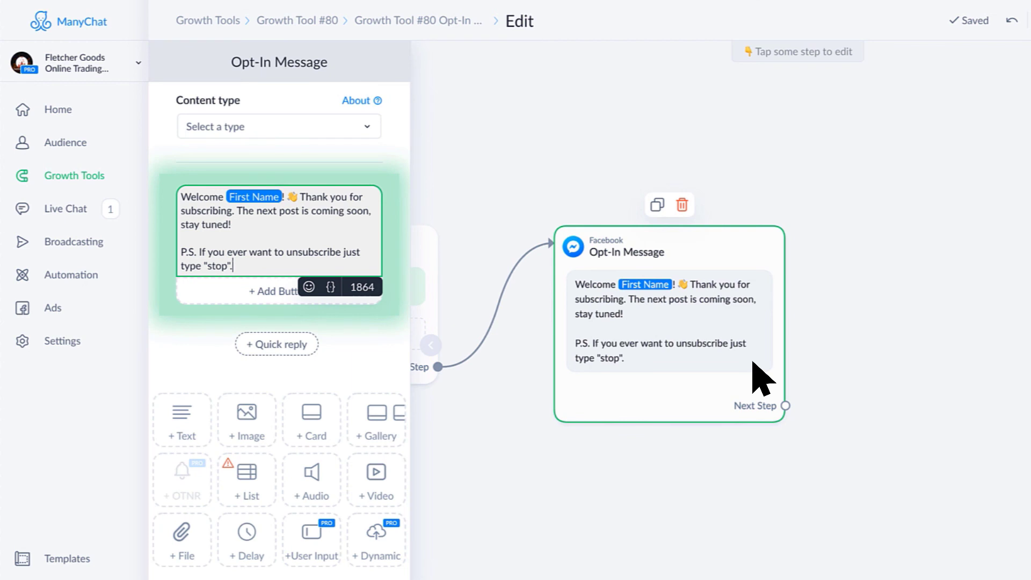
pyautogui.click(753, 365)
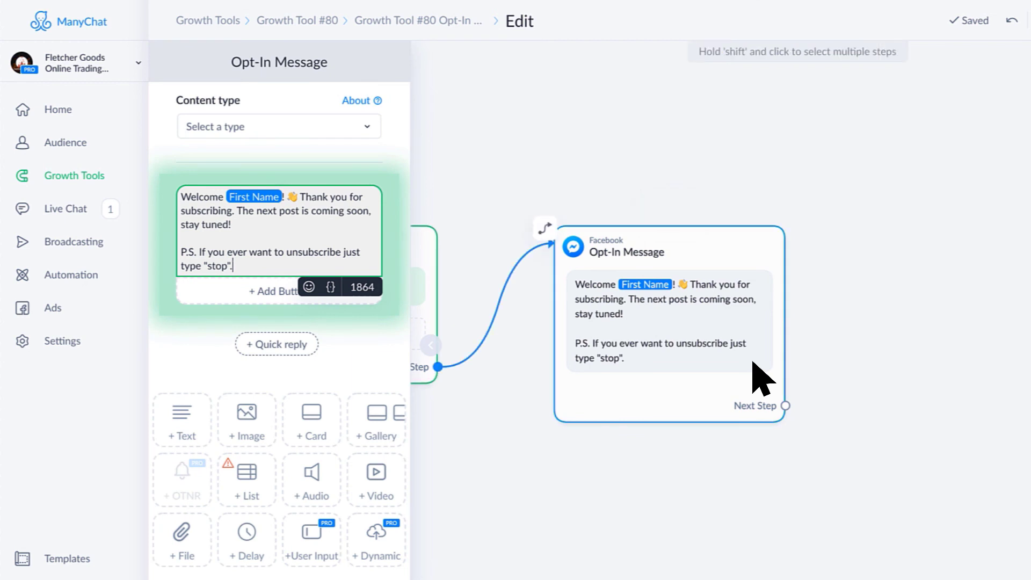
pyautogui.click(753, 365)
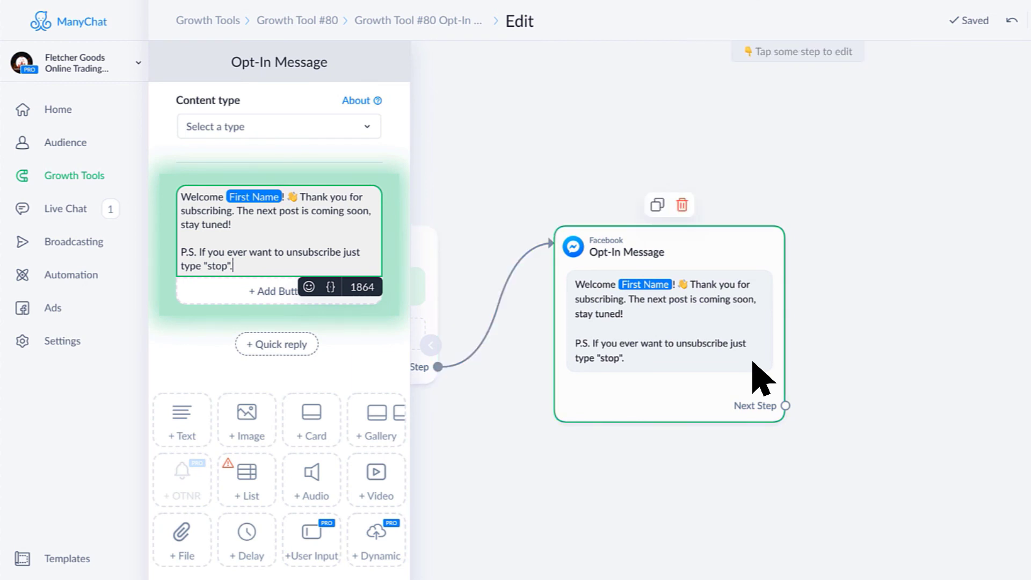